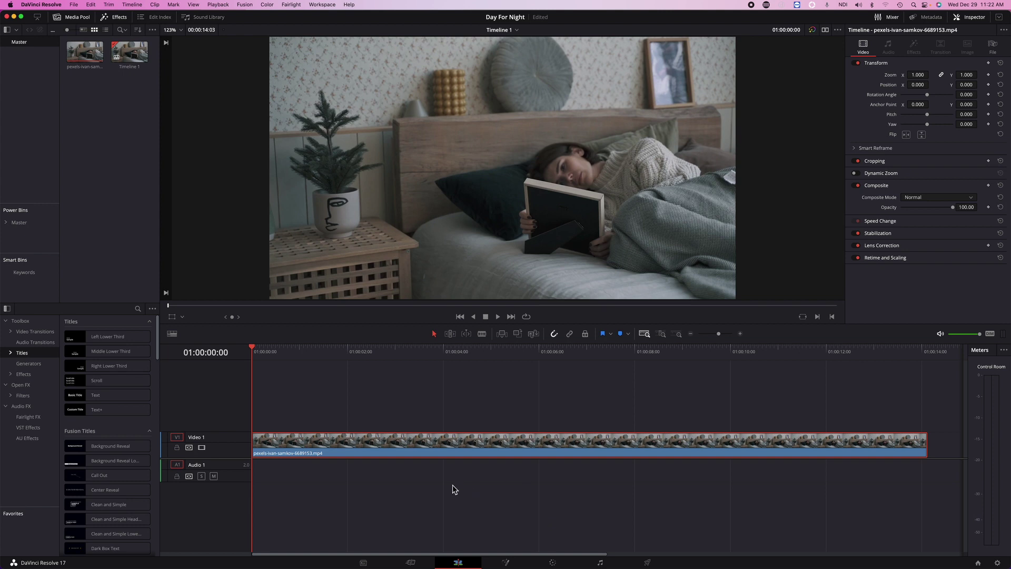
Step: Play back the daytime bedroom clip on Timeline 1
mouse_move(512, 451)
mouse_down()
mouse_move(533, 448)
mouse_move(504, 450)
mouse_up()
key(space)
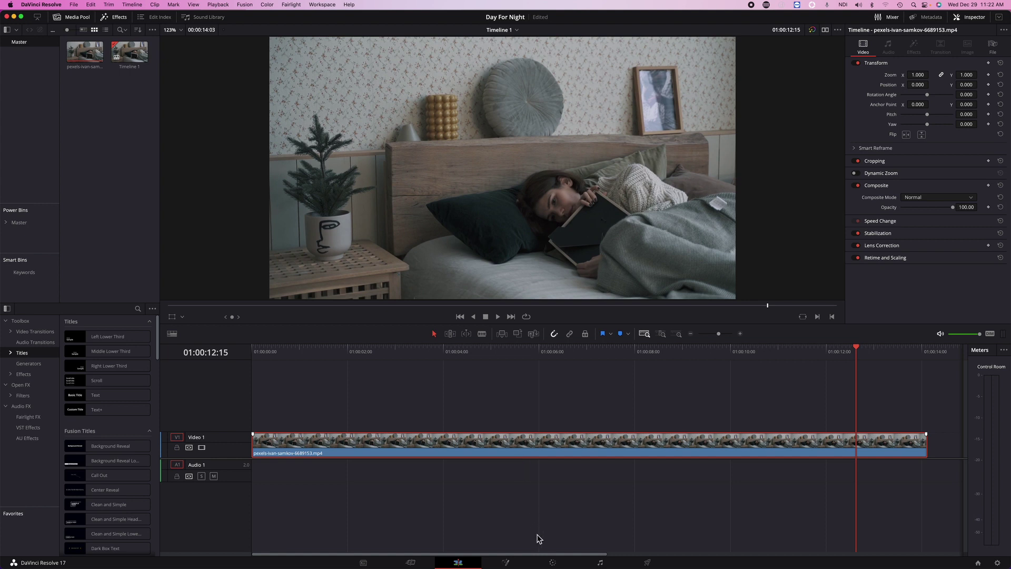
click(552, 562)
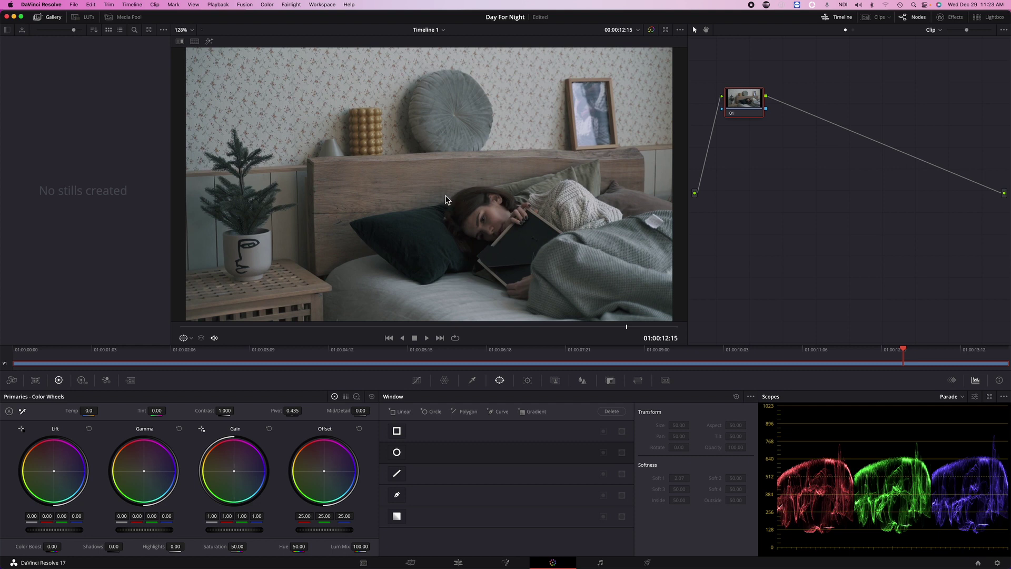
Step: Add serial node 02 after node 01 through node 01's Add Node menu
right_click(751, 114)
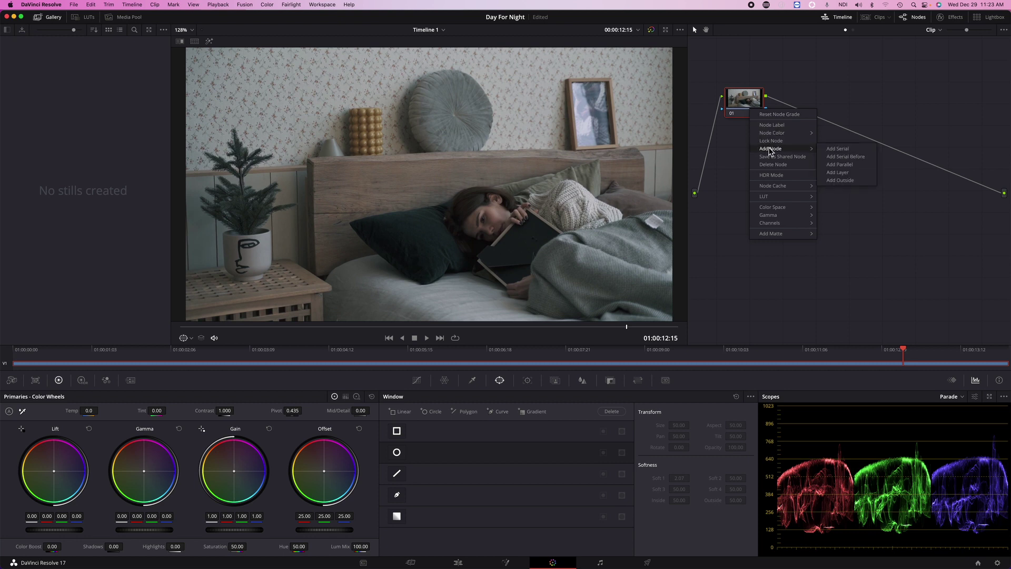
click(770, 67)
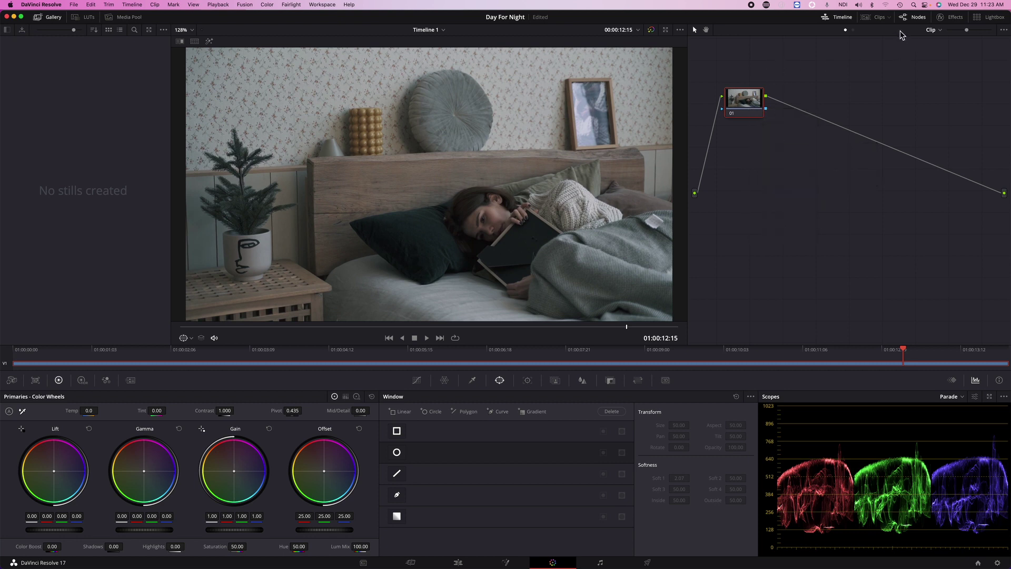
click(912, 20)
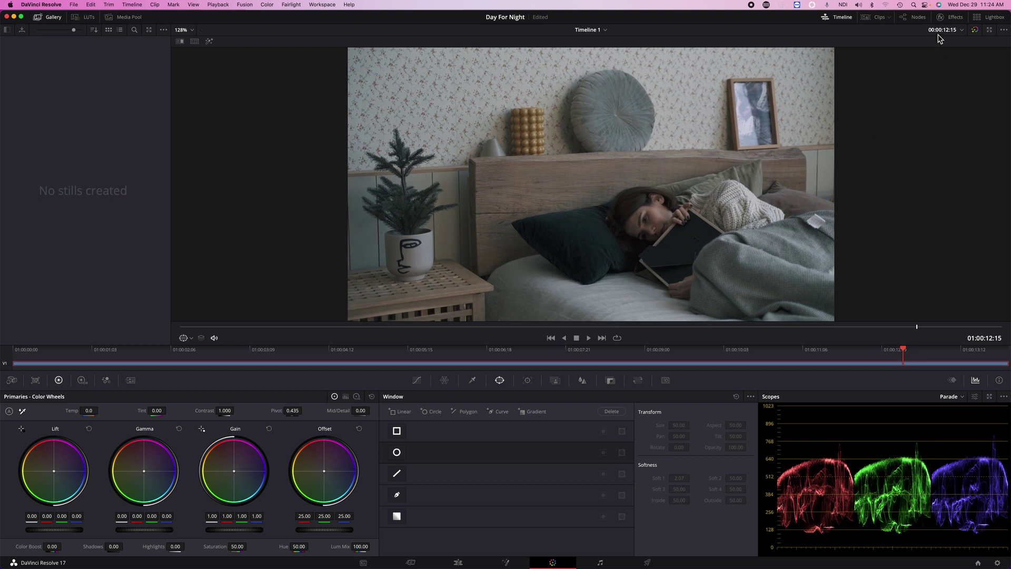
click(916, 20)
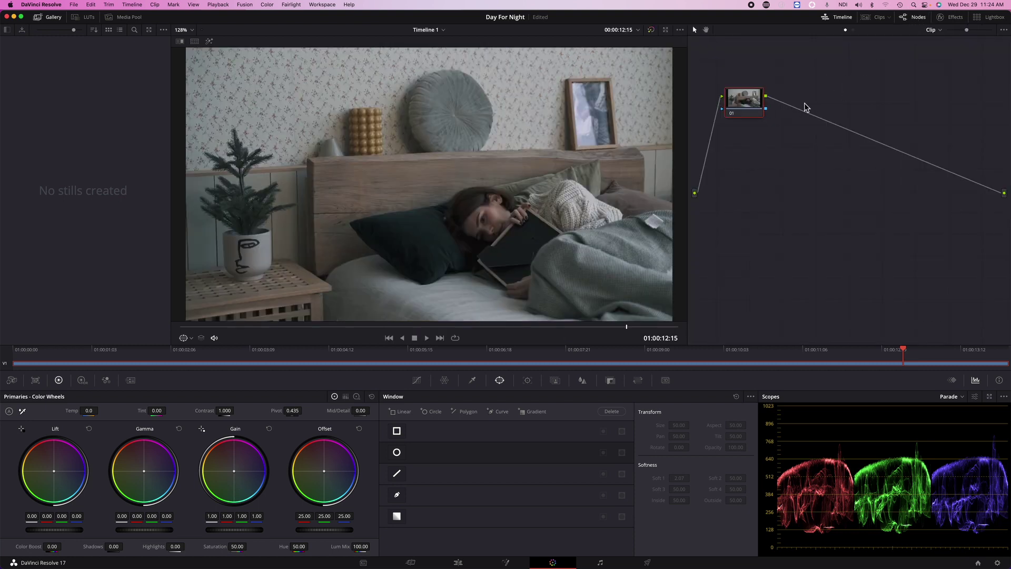
right_click(750, 110)
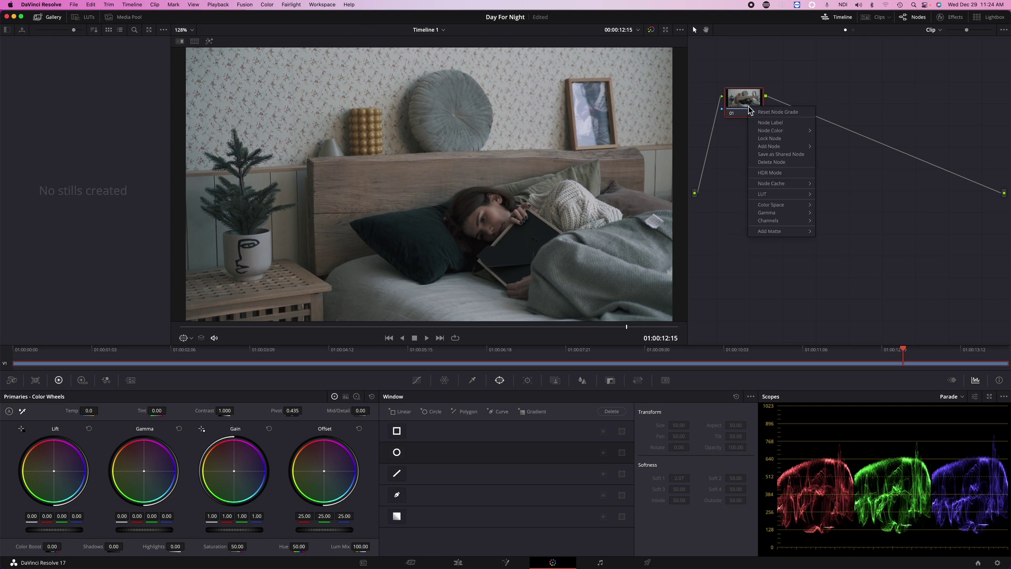
mouse_move(774, 147)
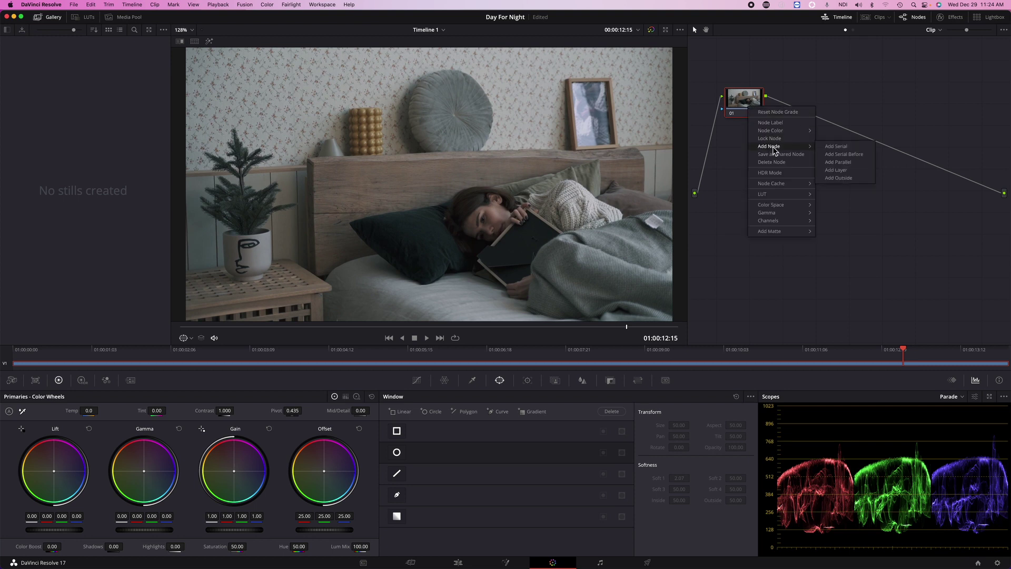
click(835, 146)
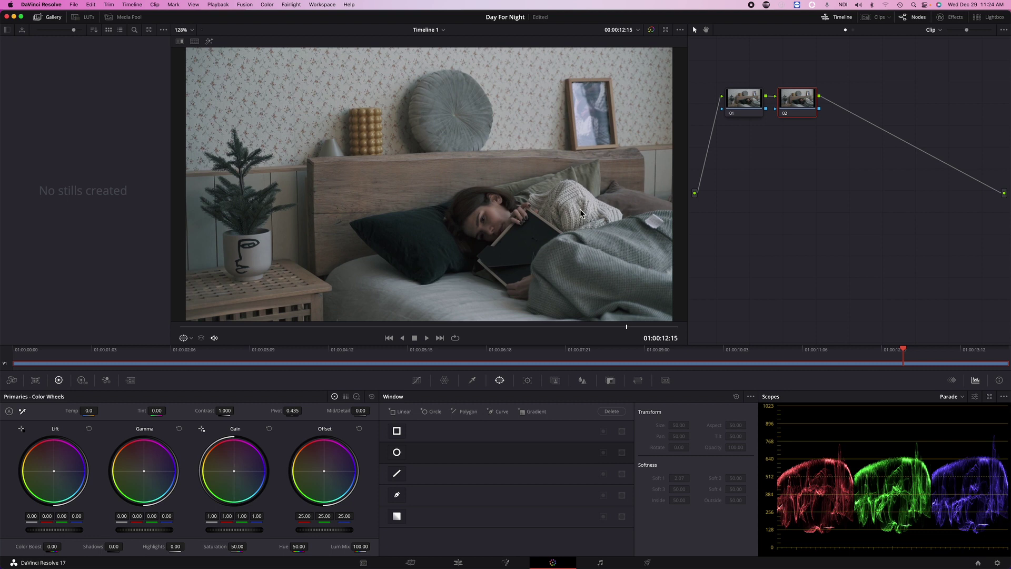
Step: Save the project, then lower node 02's custom curve highlights and add a slightly raised midpoint
key(super+s)
click(417, 382)
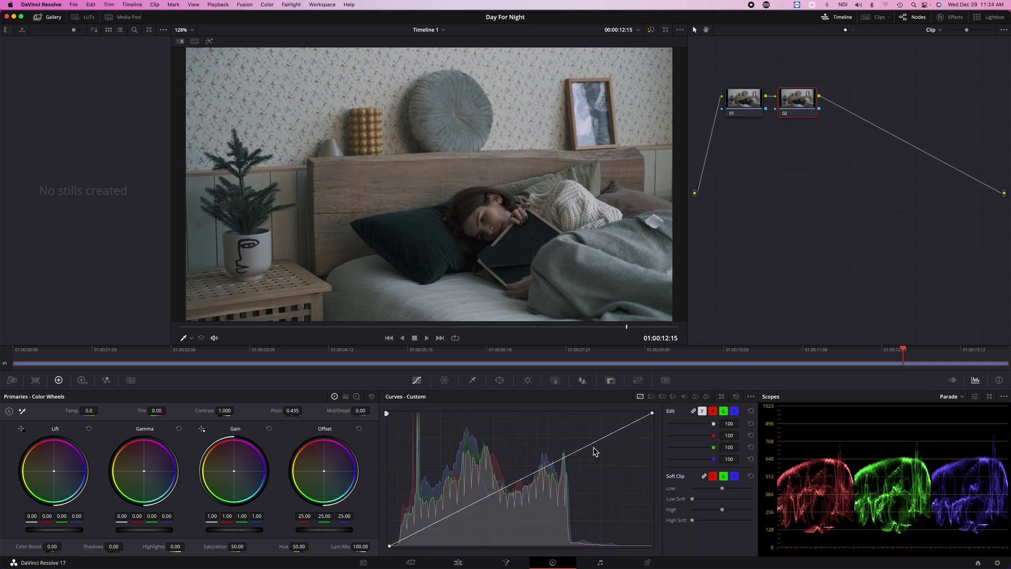
drag(652, 414, 652, 465)
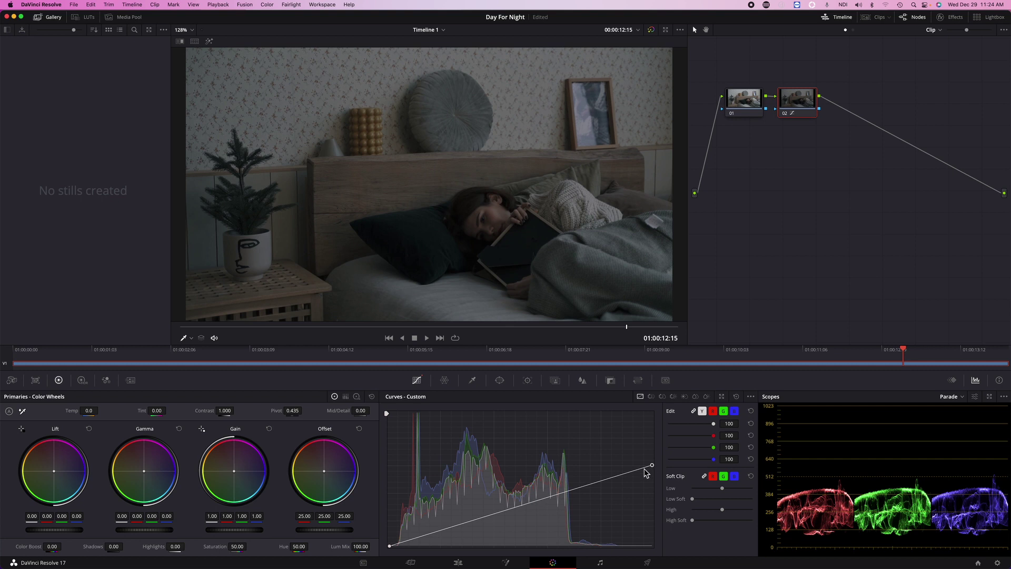
click(402, 544)
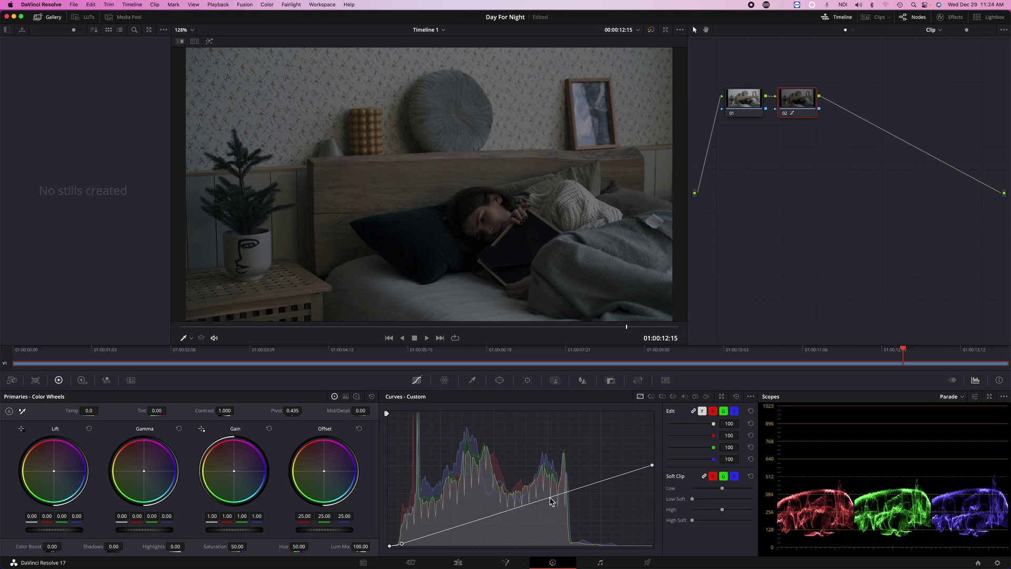
drag(550, 500, 548, 491)
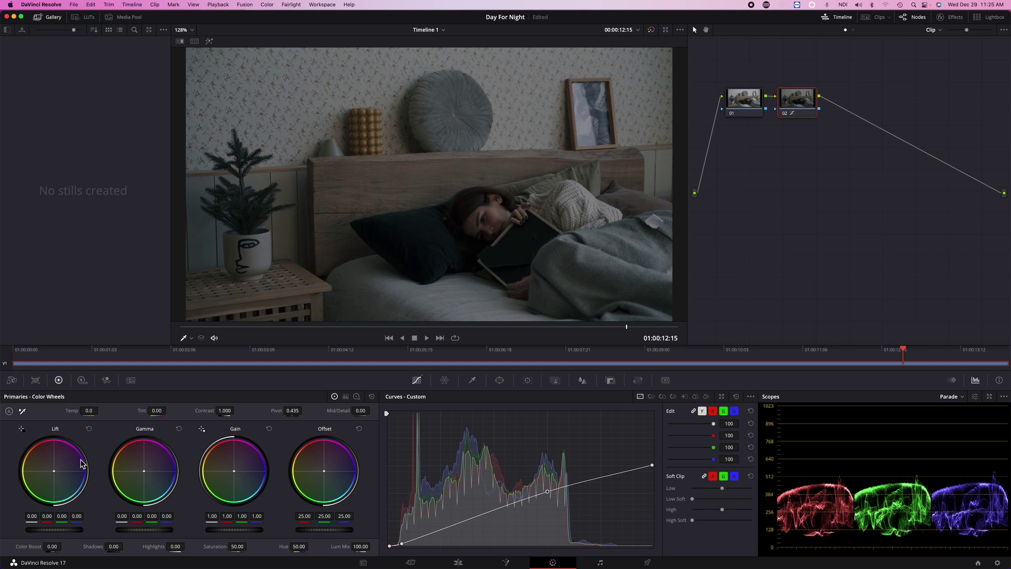
Step: Raise Temp to 480.0 and Contrast to 1.250 in node 02's Primaries wheels
click(87, 411)
drag(87, 411, 105, 412)
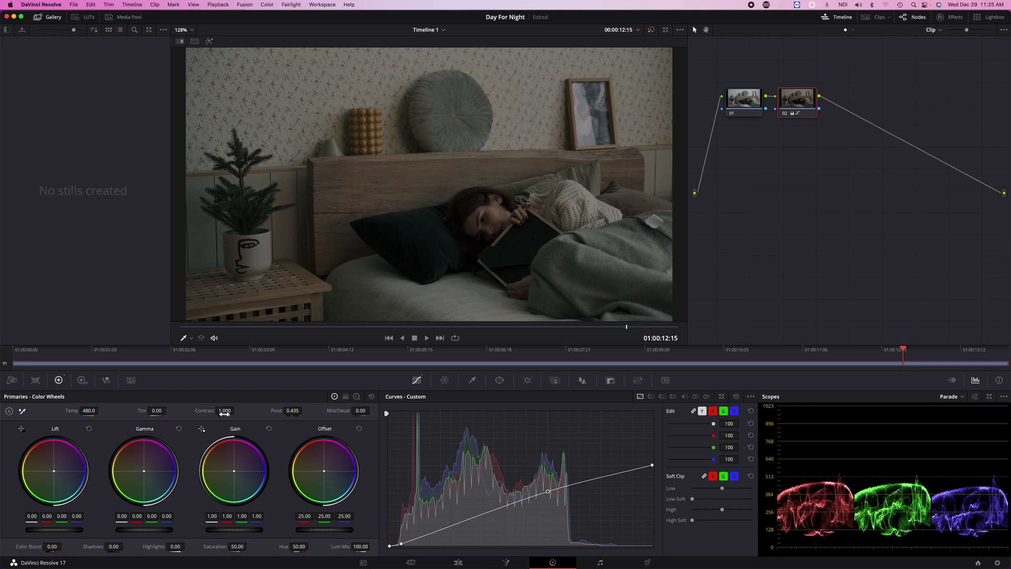
drag(224, 413, 270, 414)
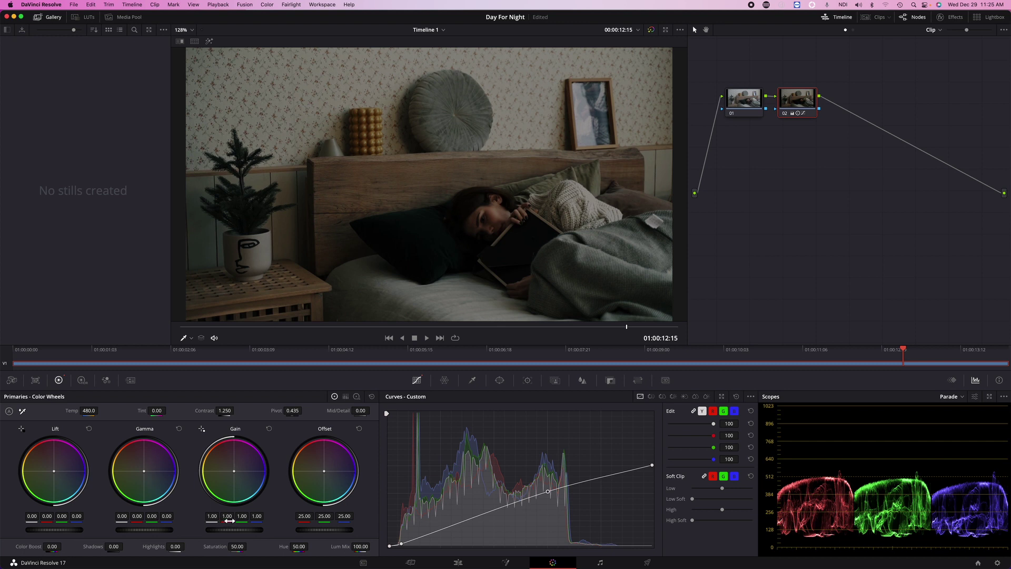
Step: Set node 02's Gain to red 1.15, green 0.95 and blue 0.90
click(227, 520)
drag(227, 521, 249, 519)
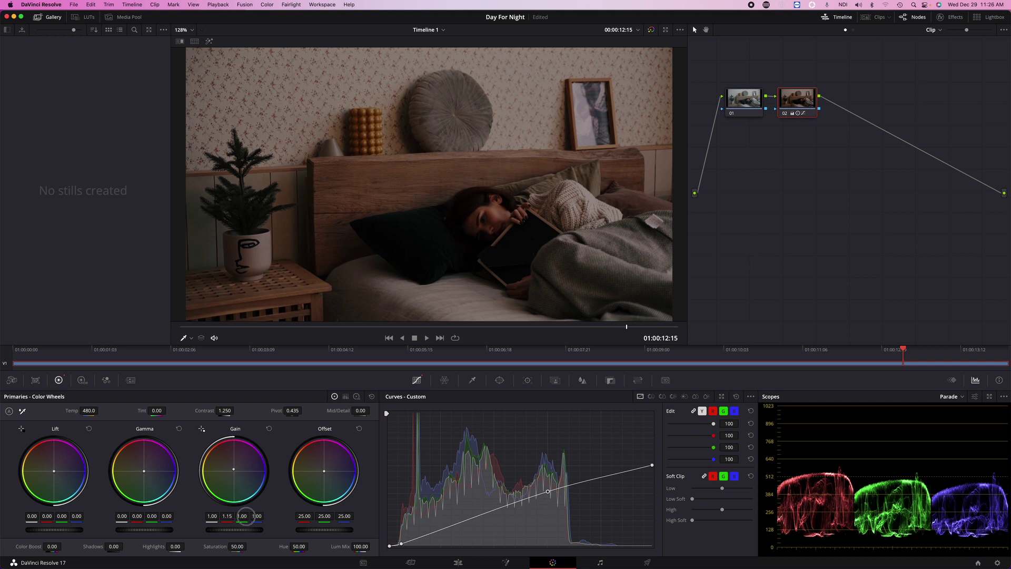
drag(246, 516, 238, 517)
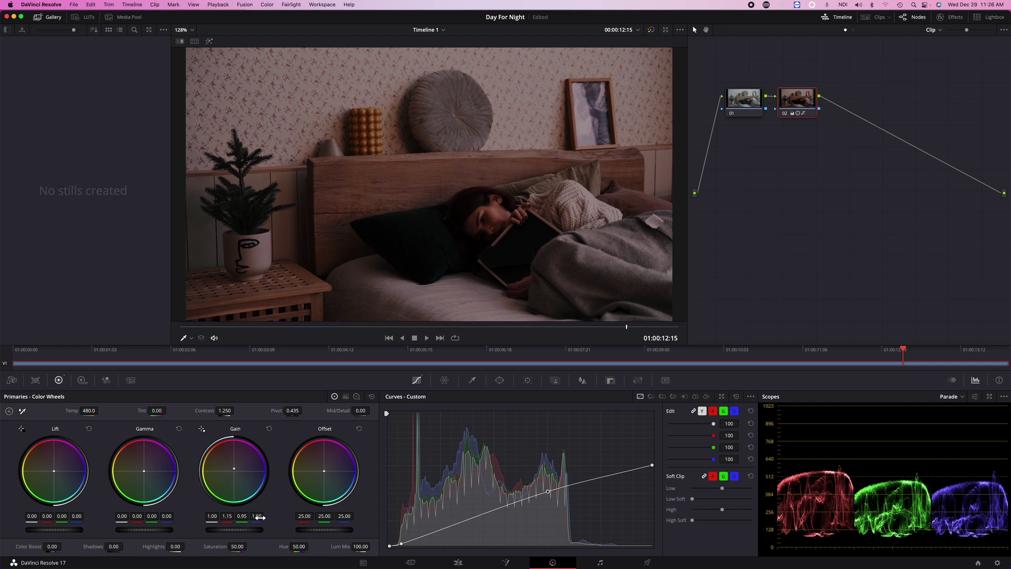
click(258, 517)
drag(256, 516, 235, 521)
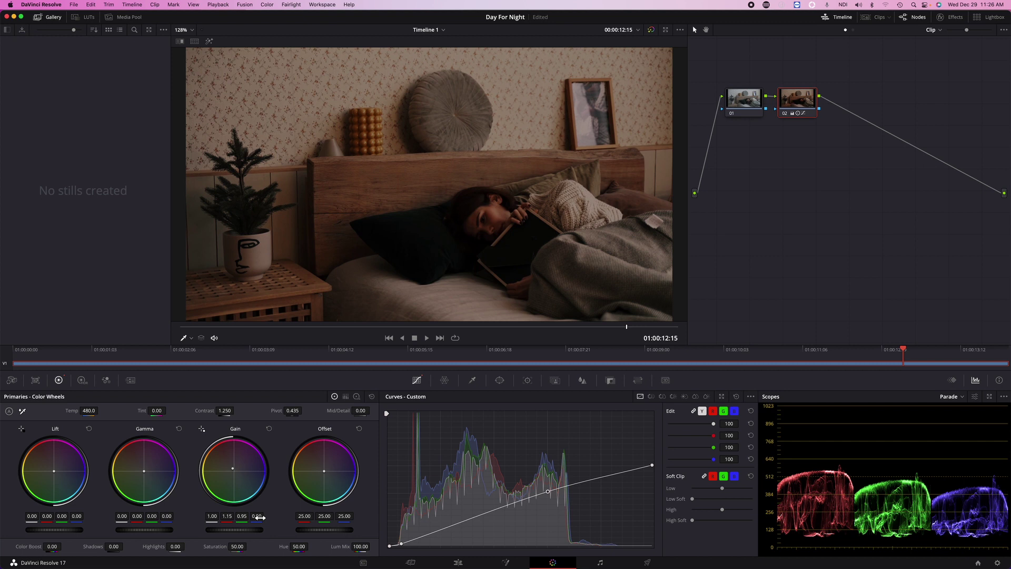
Step: Enter Saturation 55 and Color Boost 18 for node 02
click(238, 546)
text(55)
key(Return)
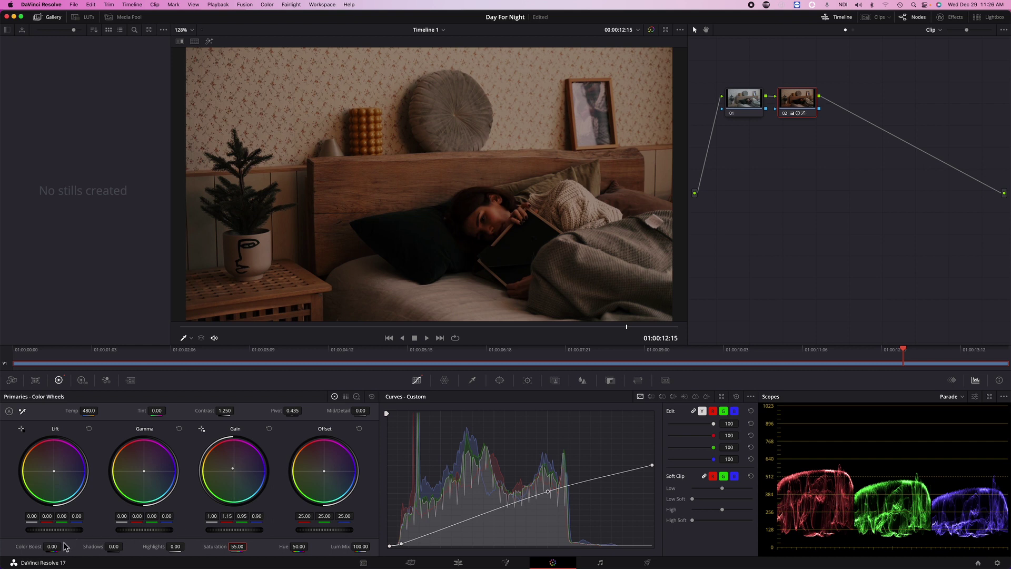
click(54, 545)
text(18)
key(Return)
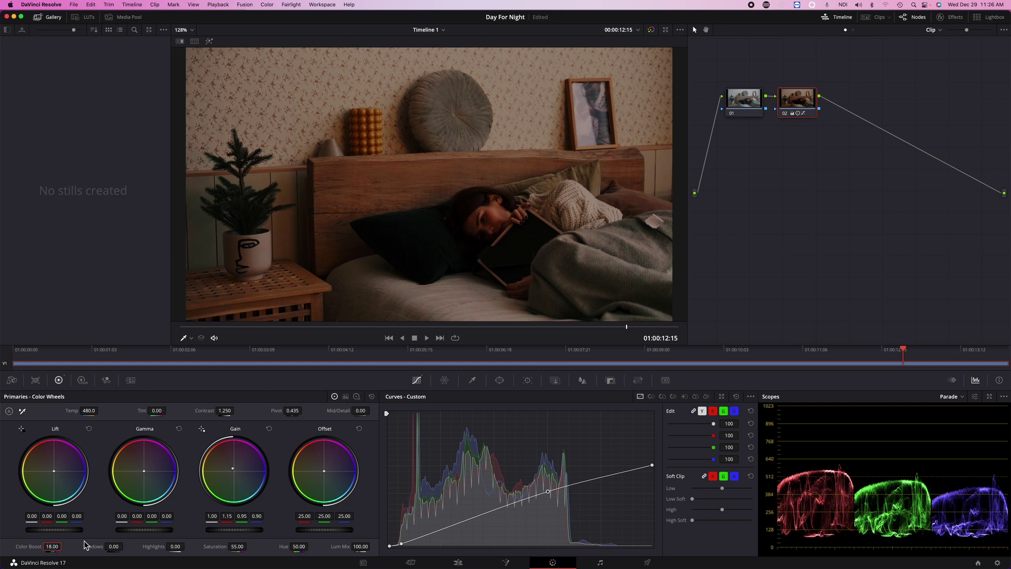
click(237, 546)
Step: Compare node 02 with the original, lift the curve's midtones, and shift node 02 rightward
click(785, 115)
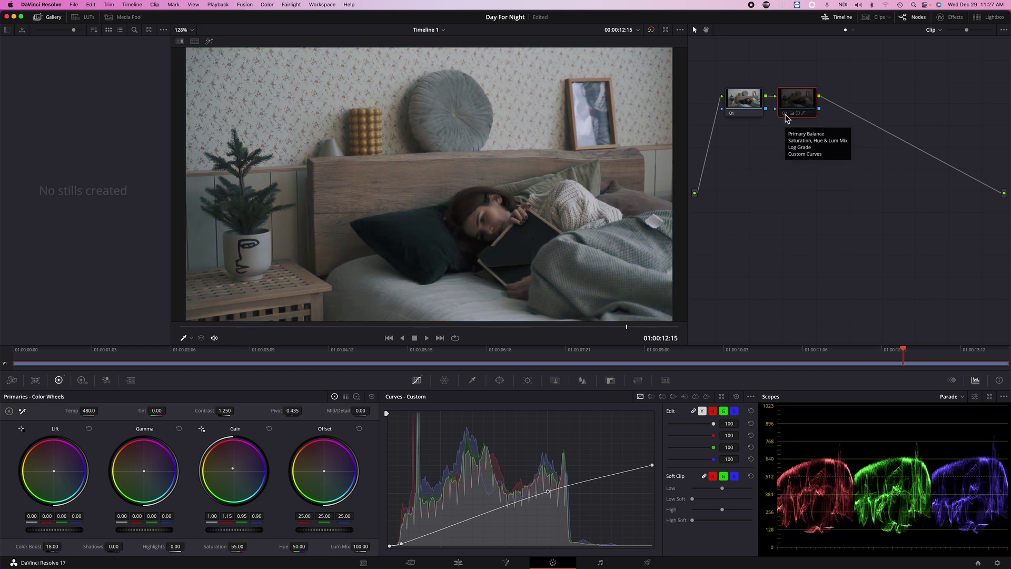
click(785, 114)
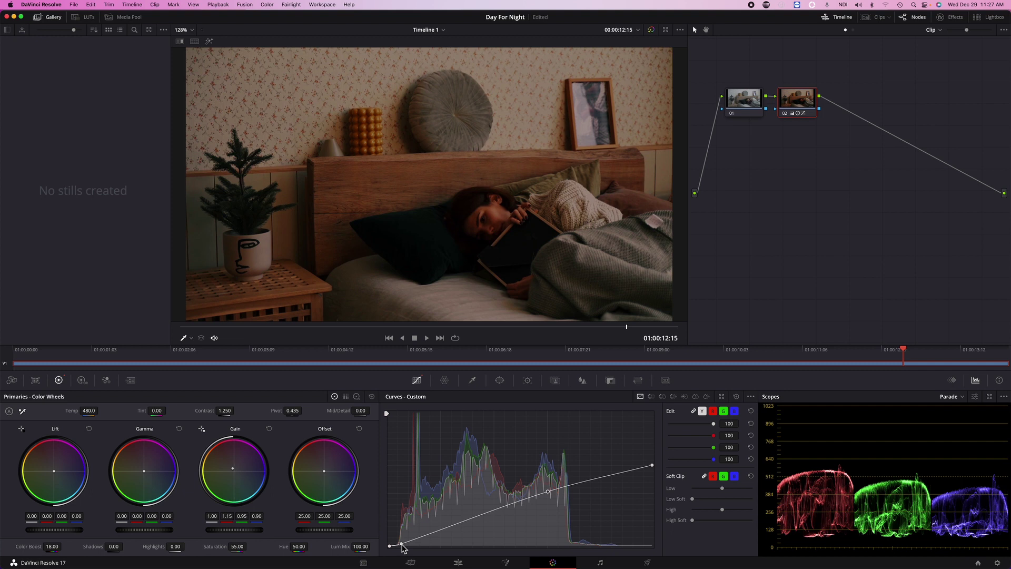
drag(401, 545, 401, 546)
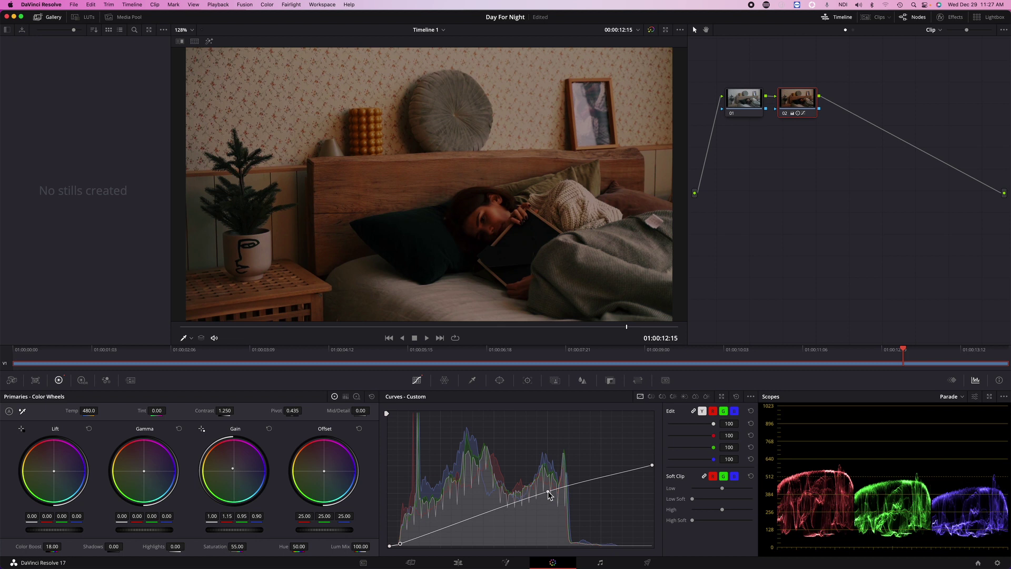
drag(548, 491, 569, 486)
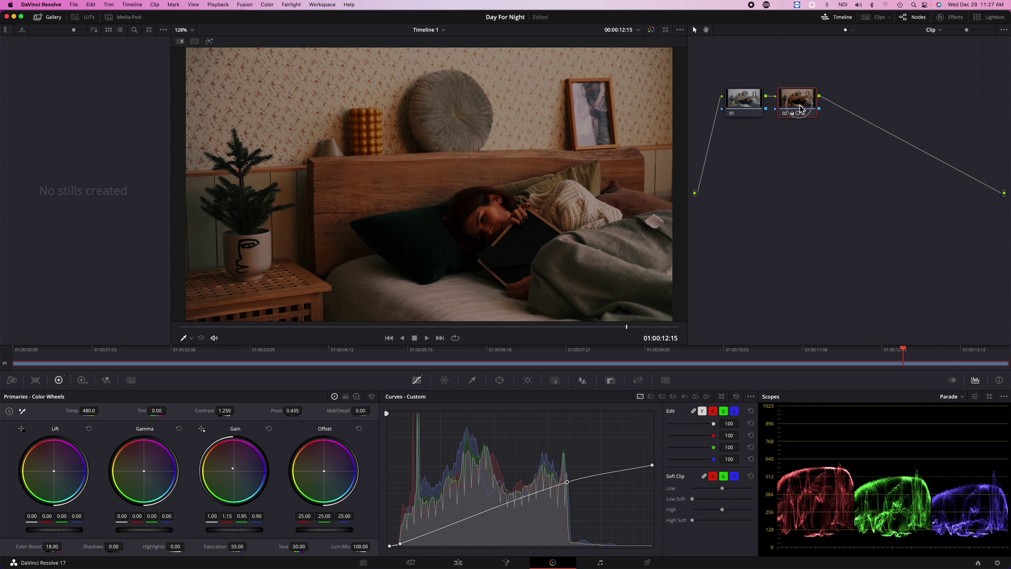
drag(798, 116, 867, 116)
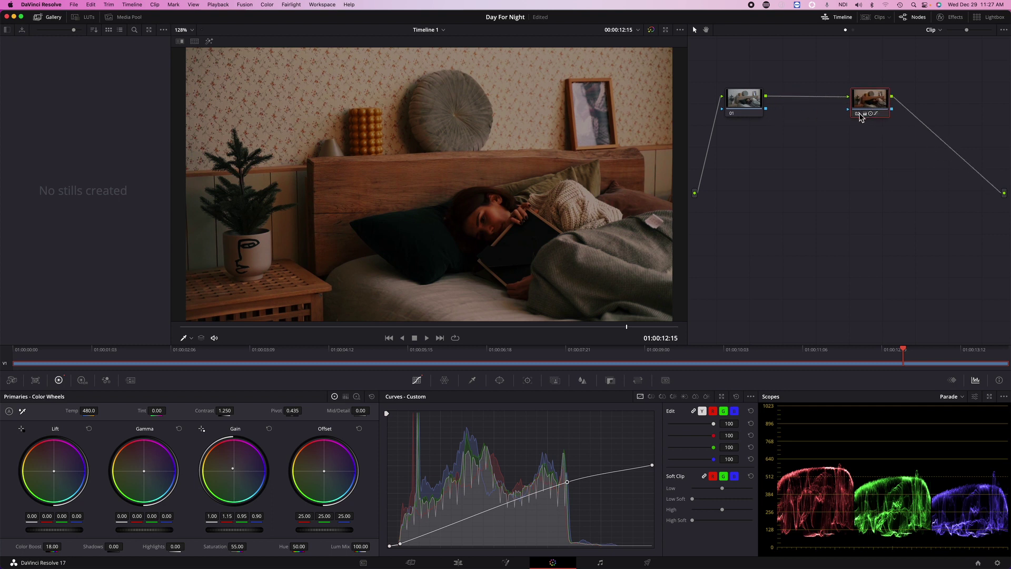
Step: Disable the warm grade node and insert a fresh serial node after node 01
click(857, 113)
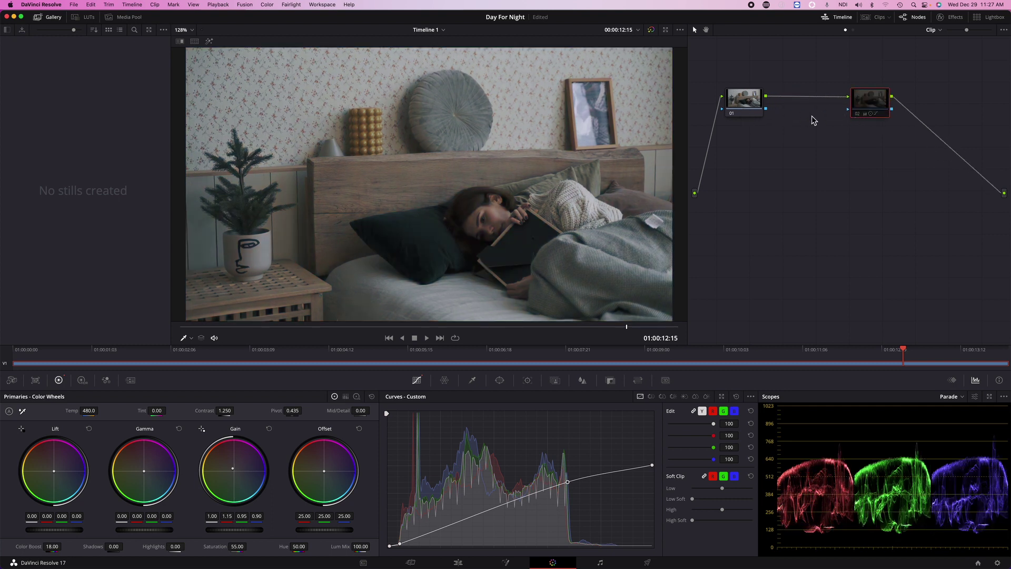
right_click(740, 108)
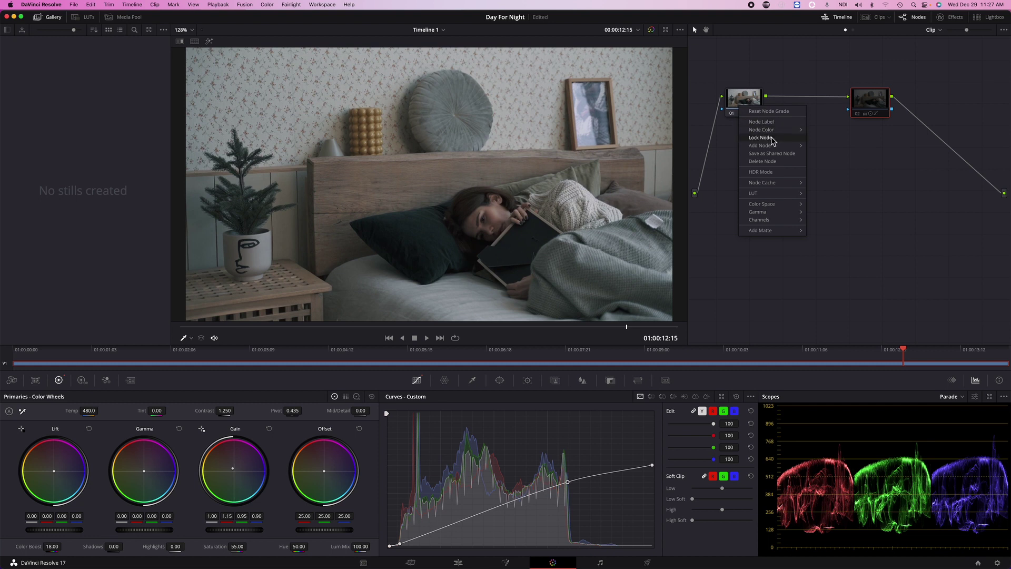
mouse_move(778, 147)
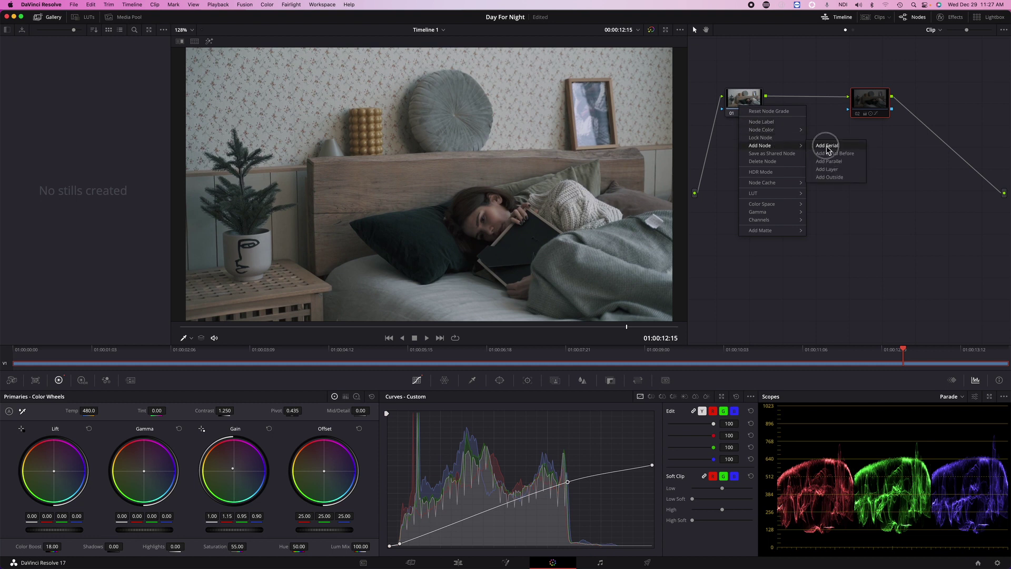
click(826, 150)
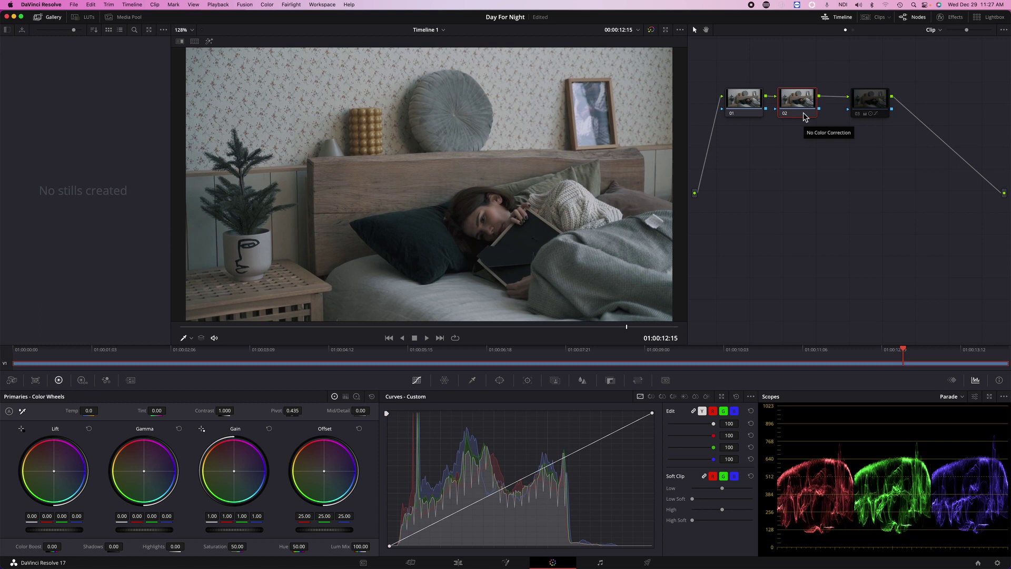
Step: On the new node 02, drop the curve's white point and bend the curve downward
drag(804, 116, 809, 117)
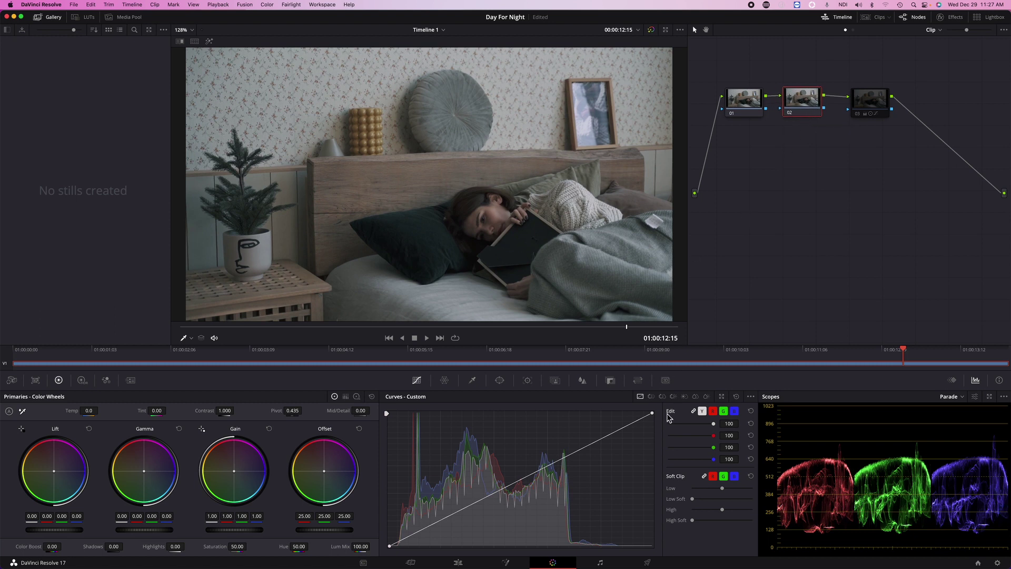
drag(653, 414, 654, 497)
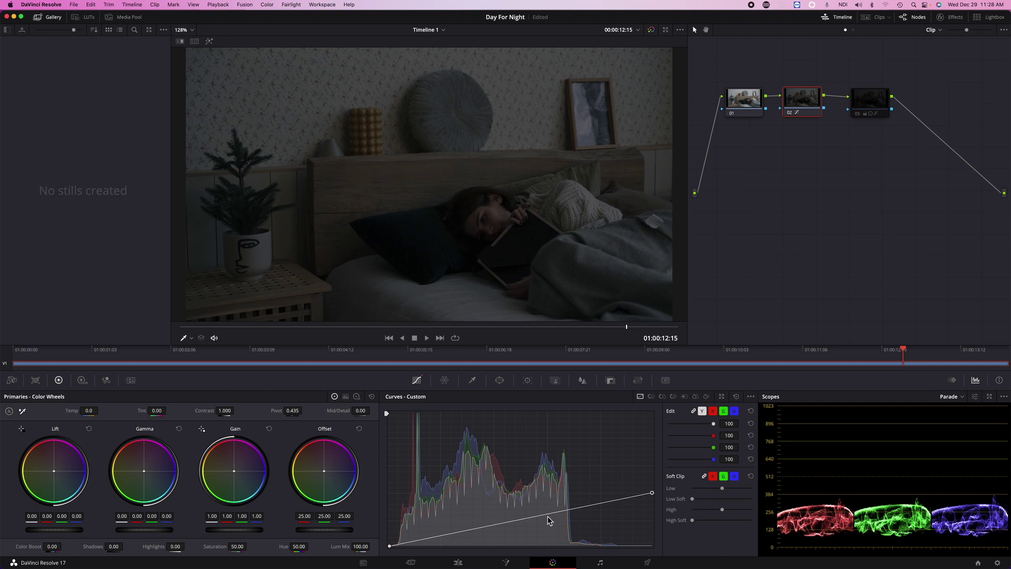
drag(550, 514, 580, 524)
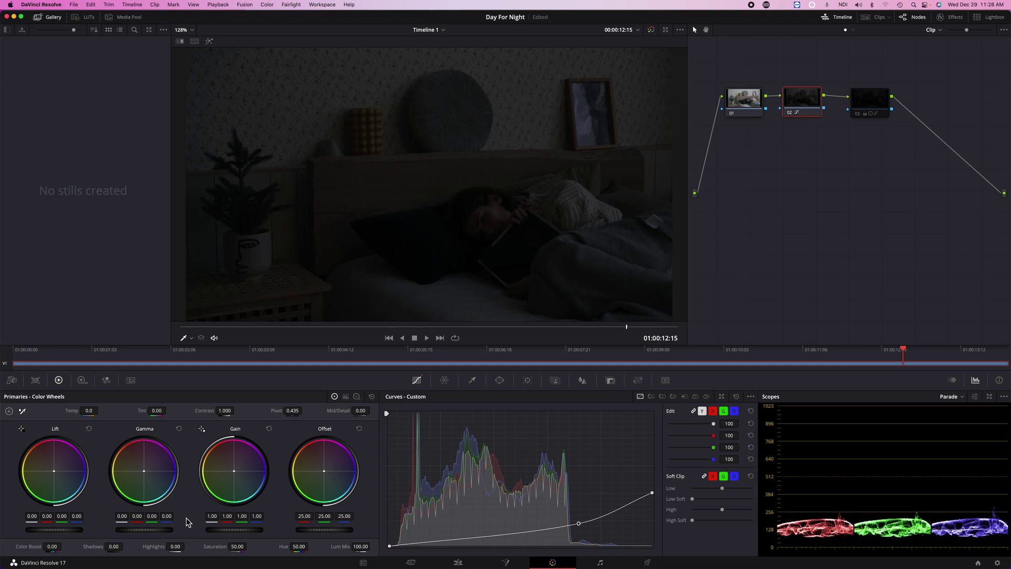
Step: Drag Gamma blue to 0.31, Gain master to 0.50 and Gain blue to 1.35
drag(169, 520, 477, 521)
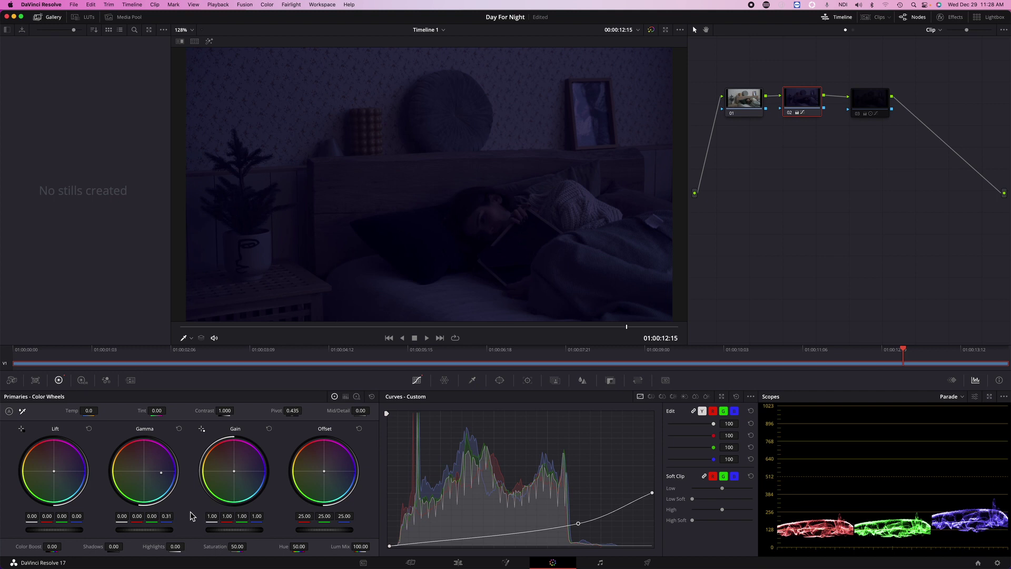
drag(211, 516, 120, 525)
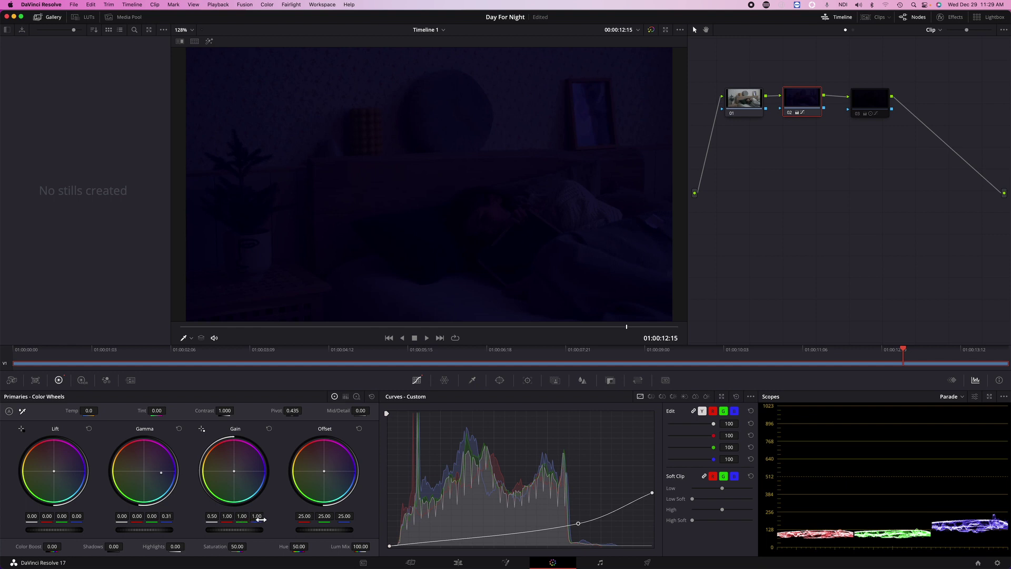
drag(257, 520, 327, 521)
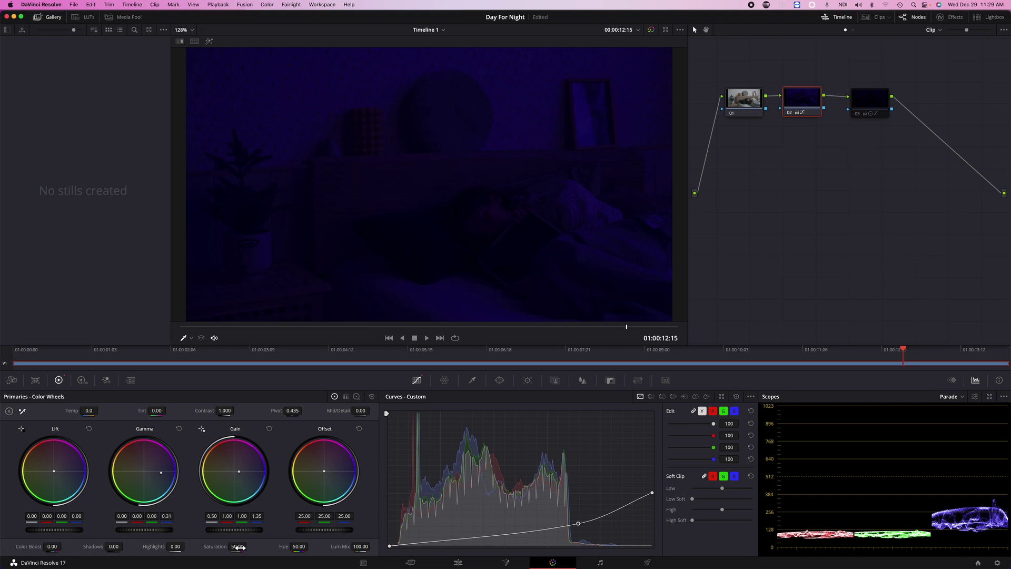
Step: On node 02, lower saturation, raise the Custom curve point, and set Gamma blue to 0.30
drag(240, 547, 210, 549)
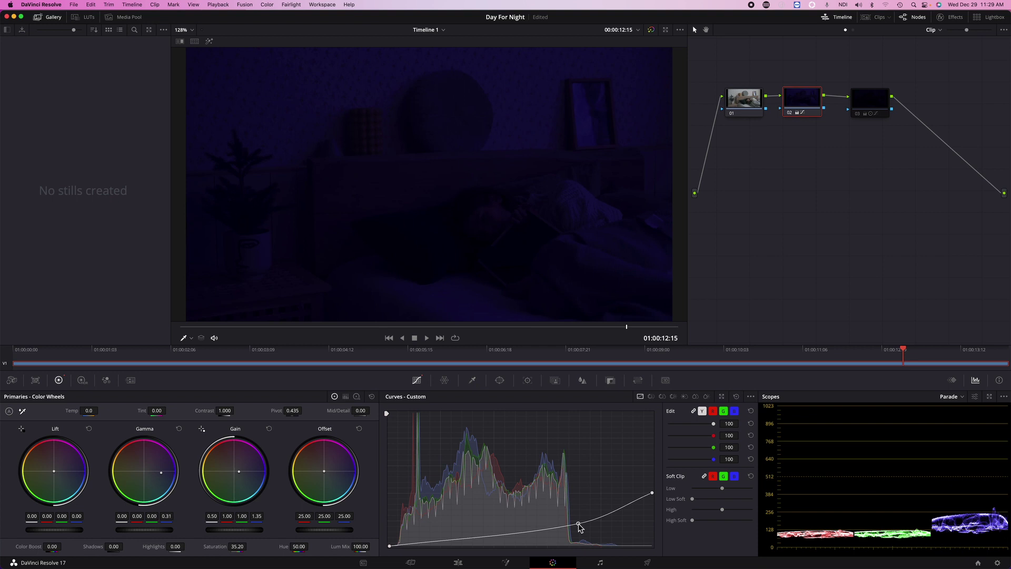
drag(579, 525, 607, 526)
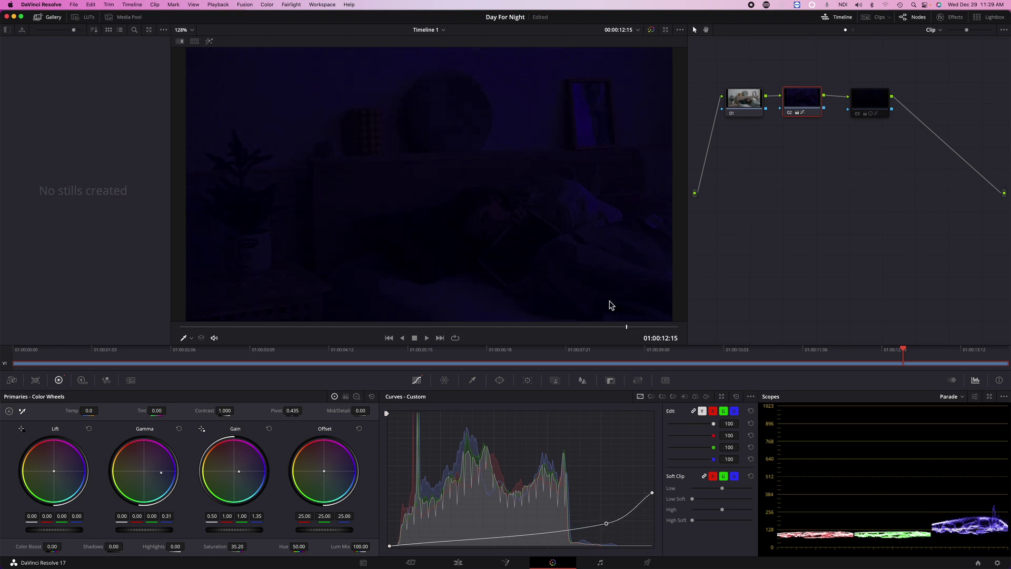
drag(172, 517, 166, 518)
Step: Lower the Custom curve point slightly and settle node 02 saturation at 35.00
drag(606, 523, 606, 526)
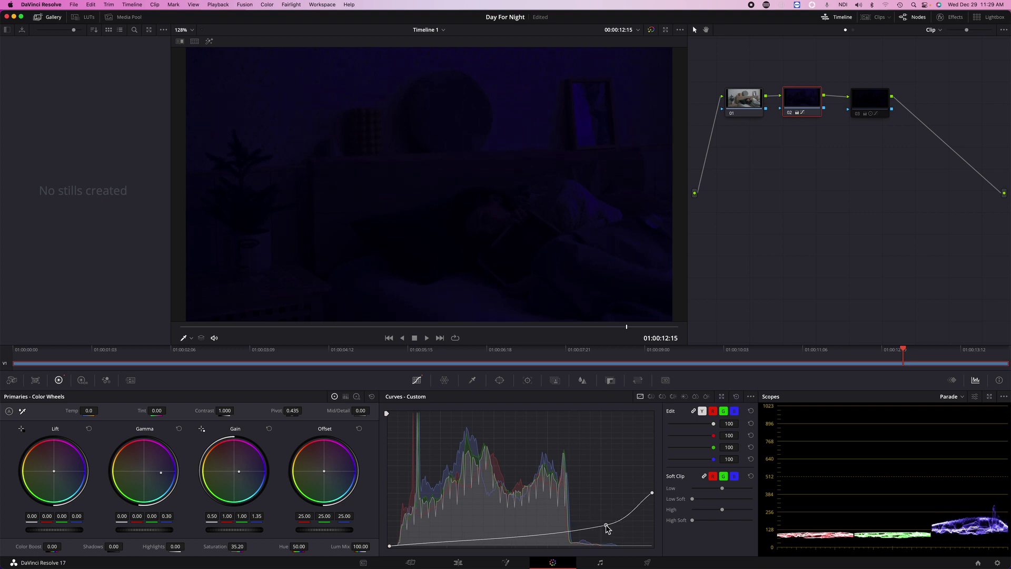
click(239, 547)
drag(241, 548, 235, 546)
click(959, 398)
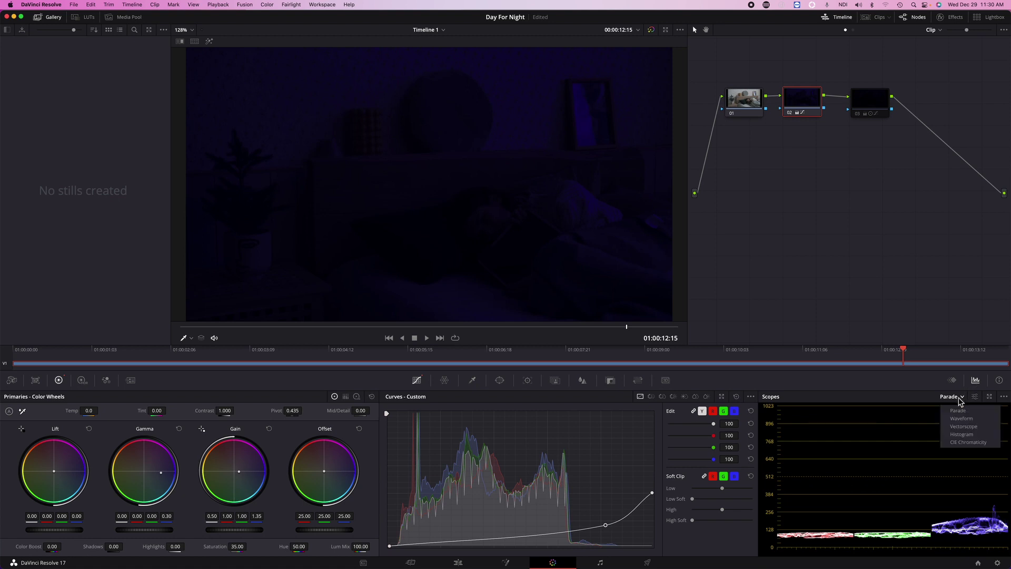
click(972, 427)
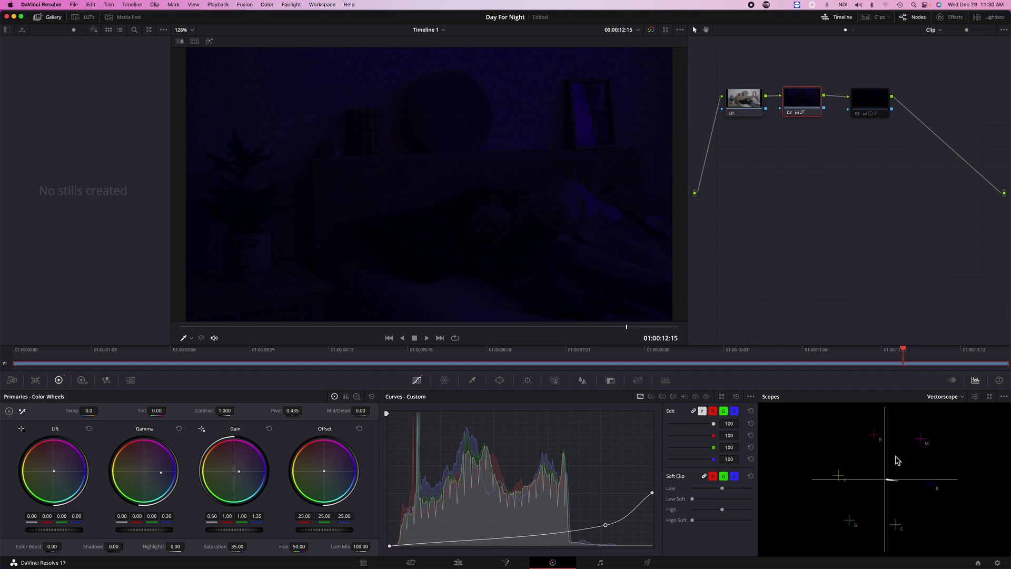
click(947, 399)
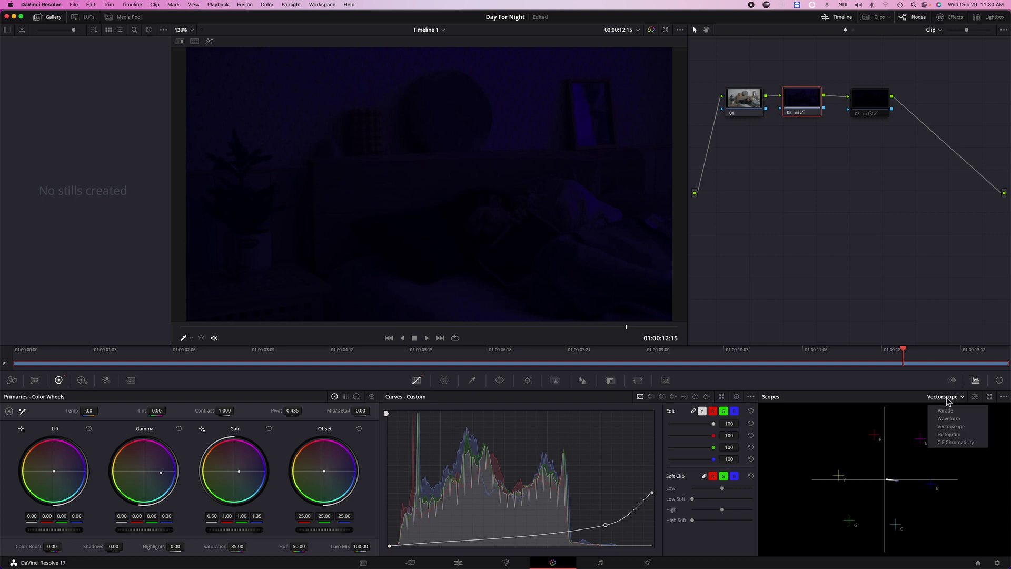
click(947, 411)
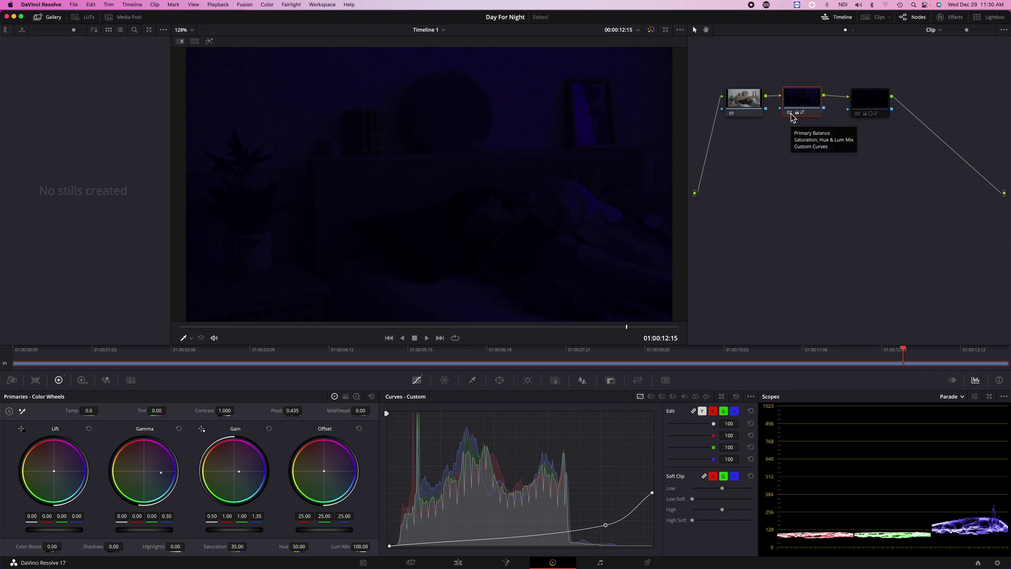
click(791, 114)
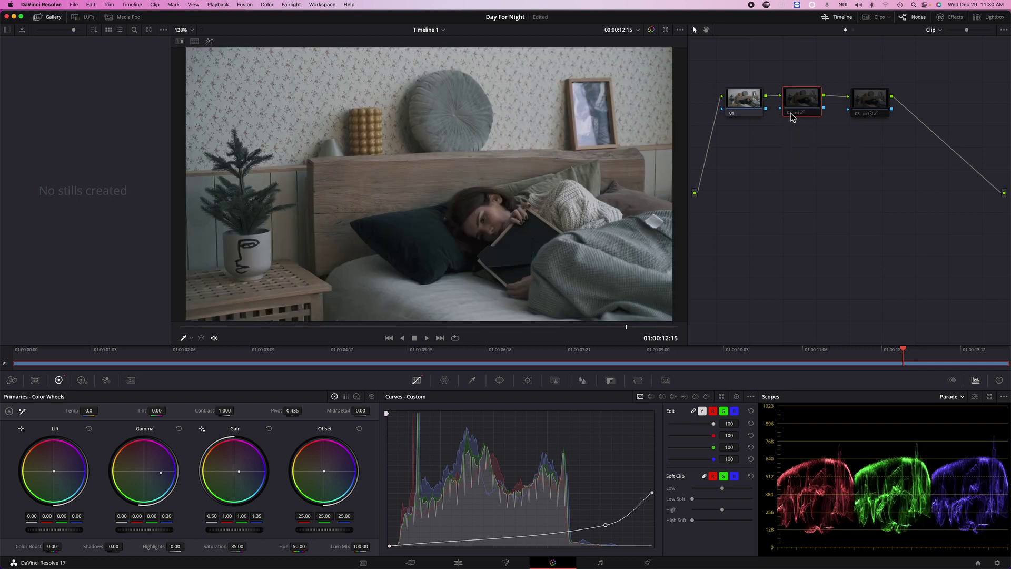
click(790, 114)
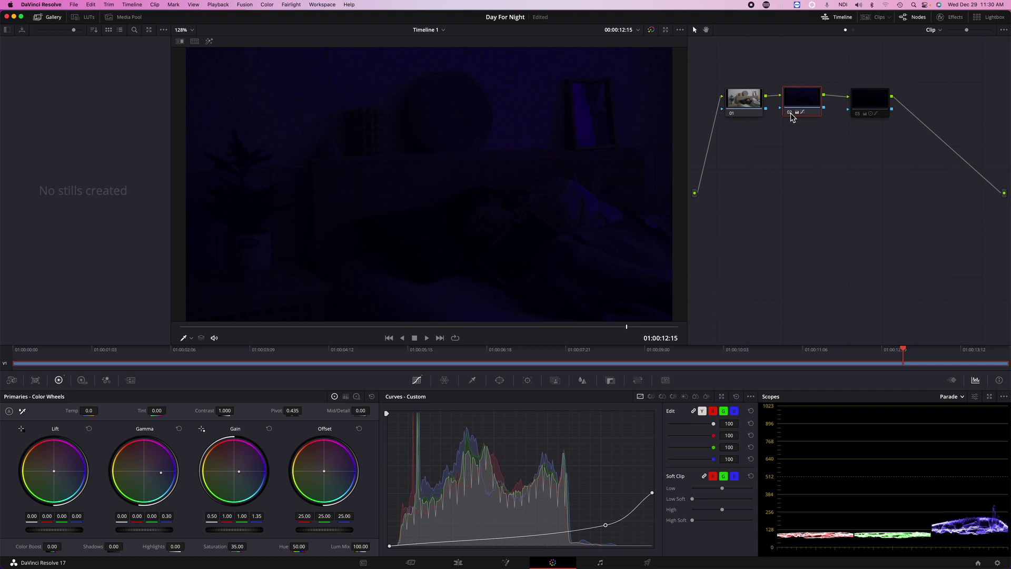